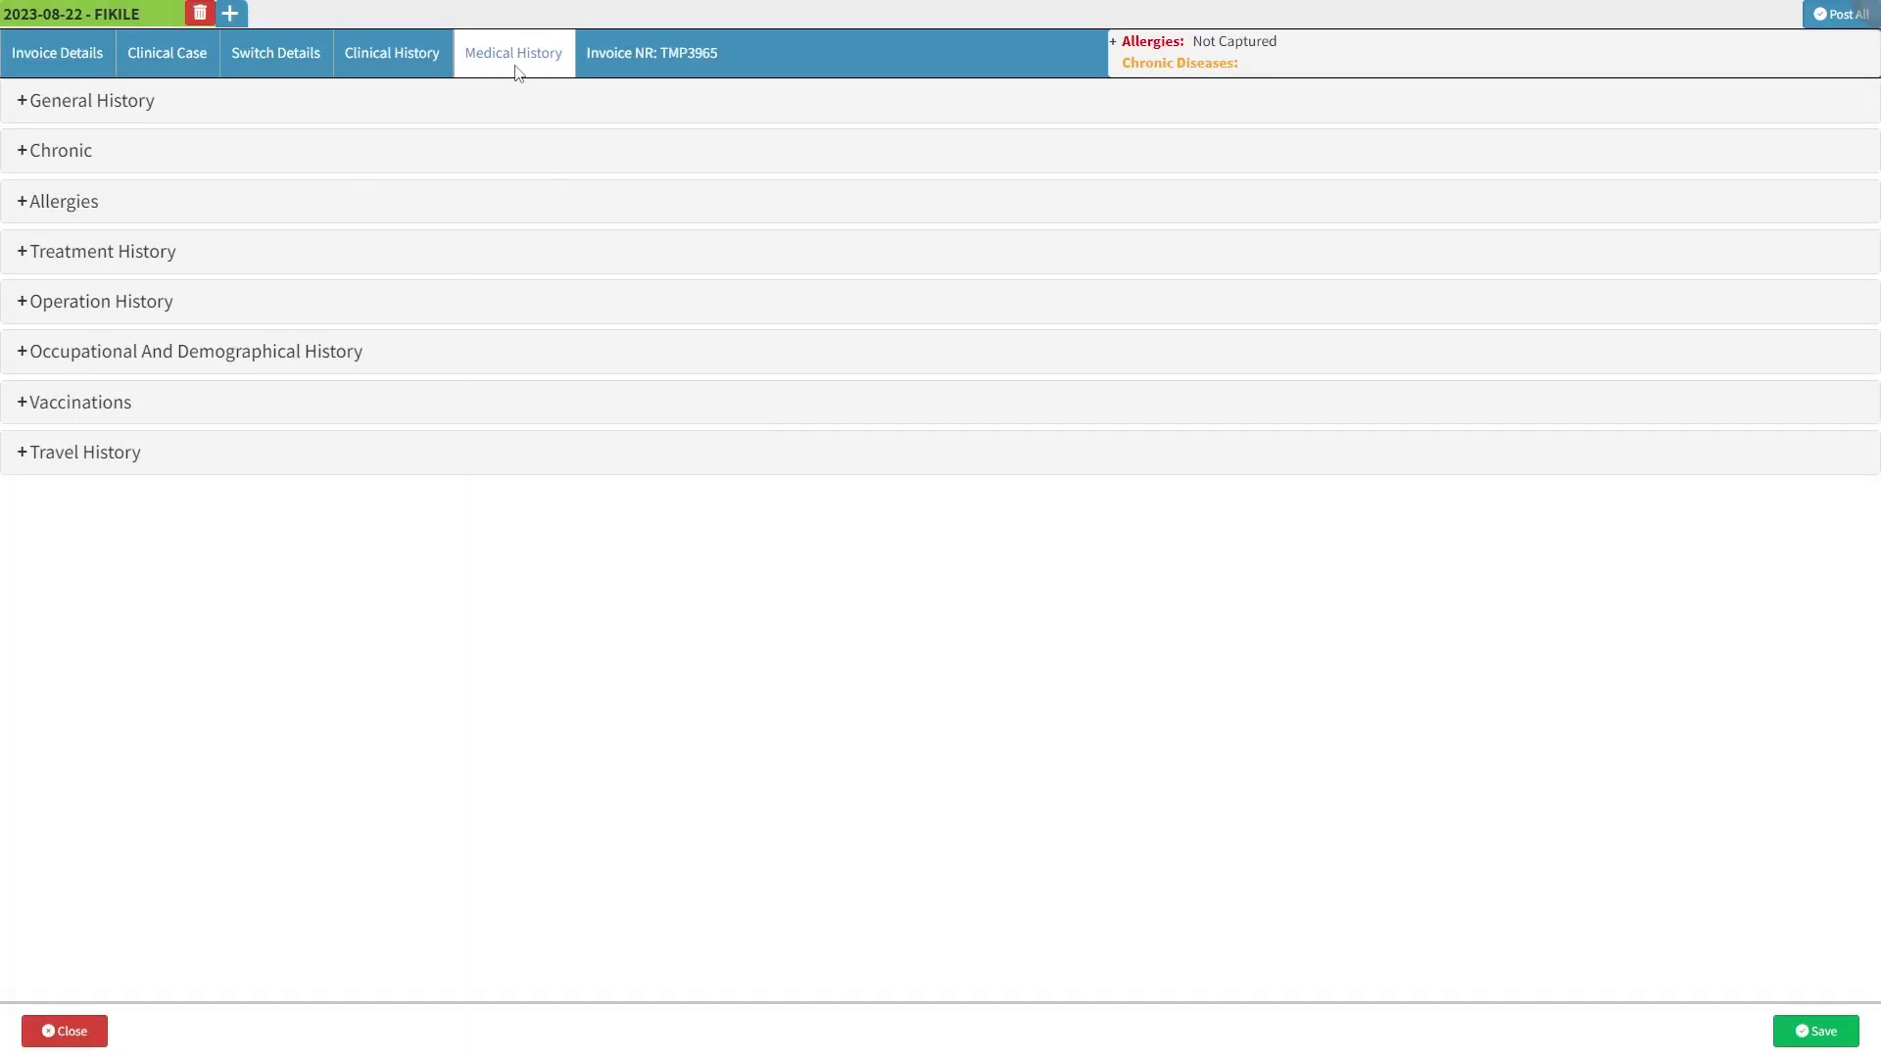
Switch the patient invoice to the Medical History tab, listing General through Travel History.
click(516, 66)
Expand General History to show the General Health fields, then expand the Chronic section.
click(179, 102)
click(180, 104)
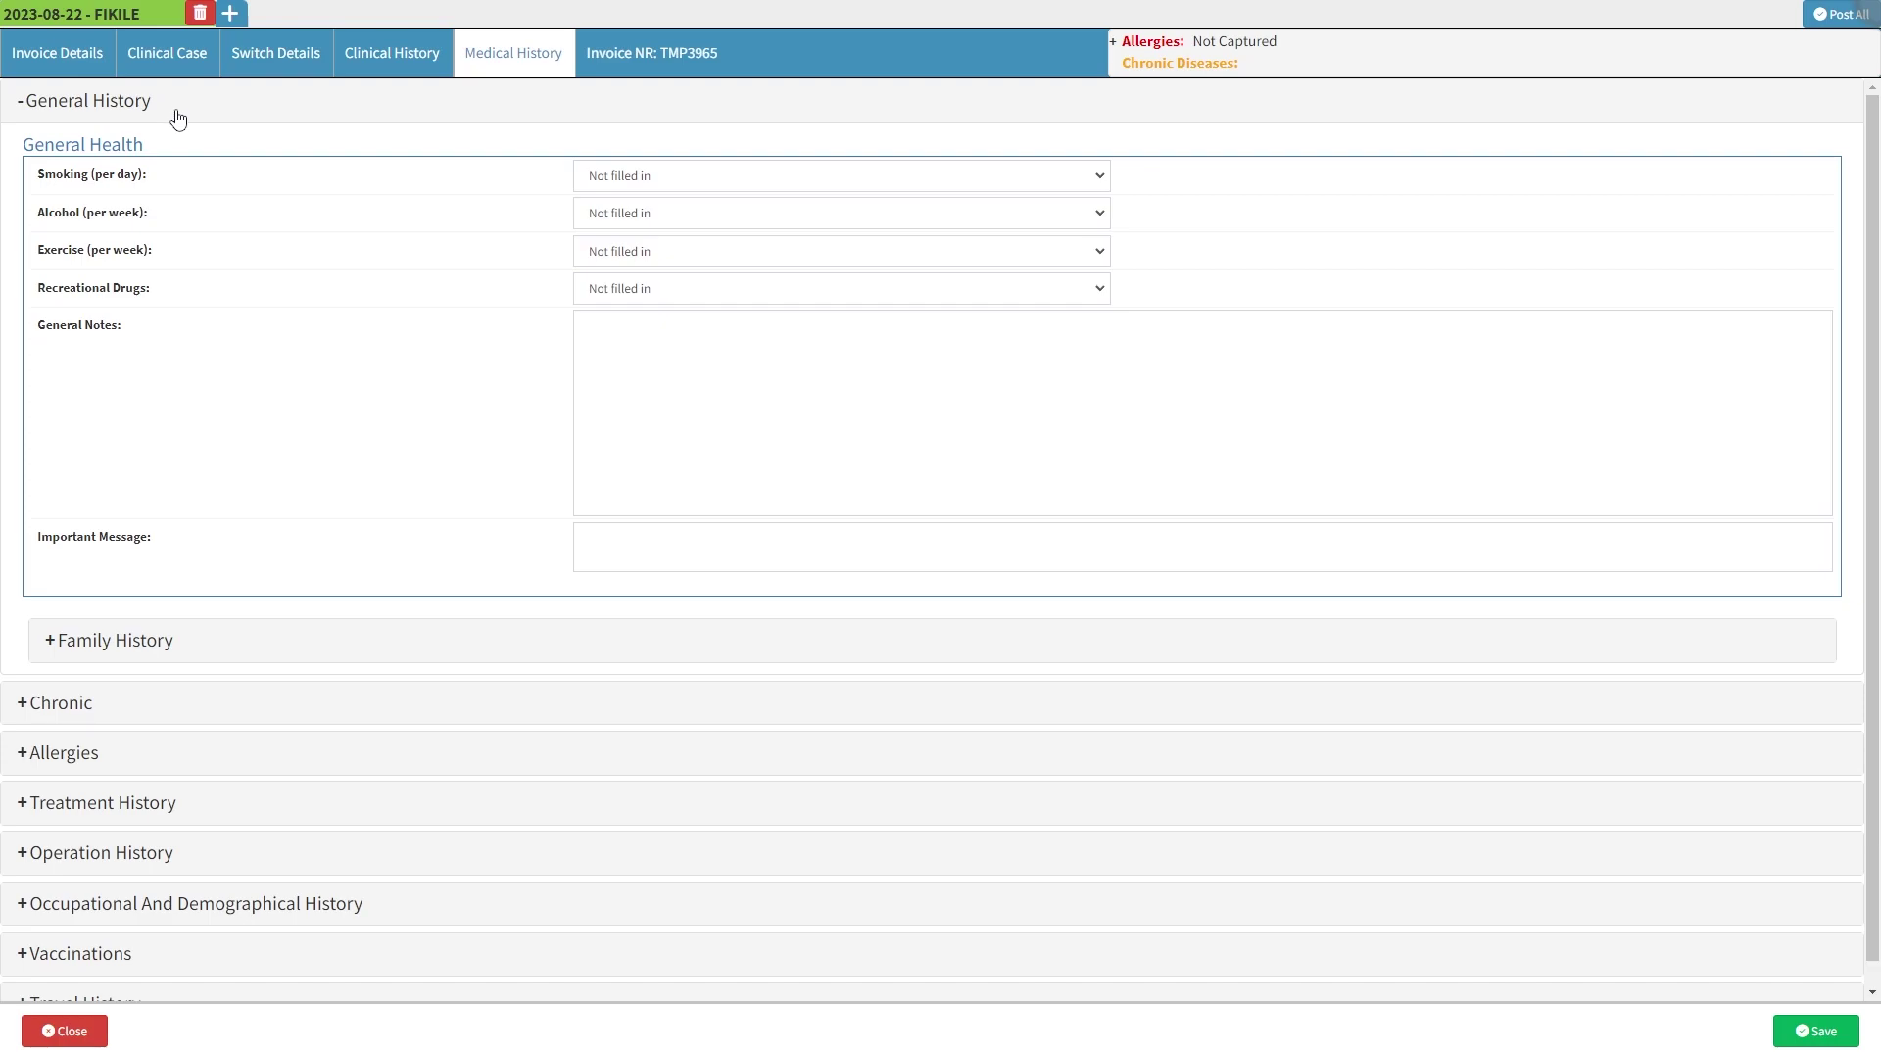
click(170, 145)
click(114, 712)
Expand Chronic to show the chronic-diagnosis search, then expand the Allergies section.
click(113, 711)
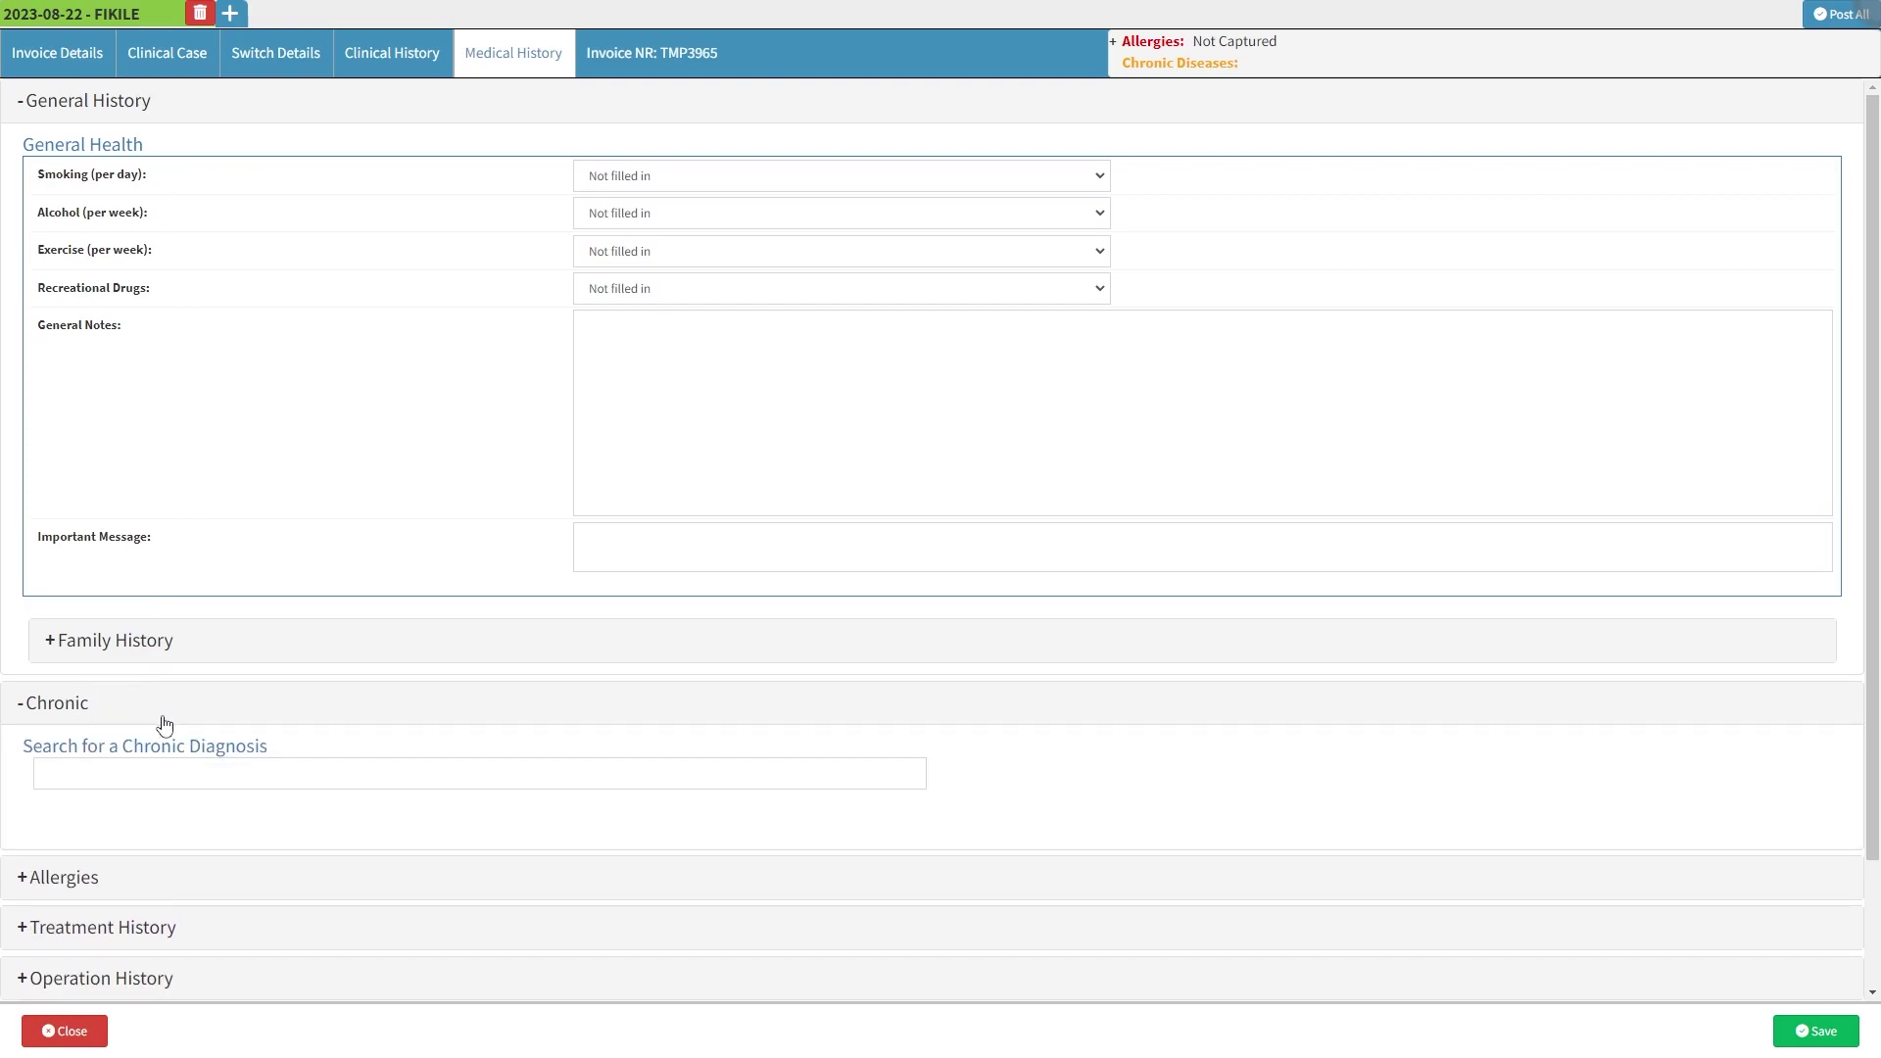
click(300, 750)
click(123, 880)
click(125, 885)
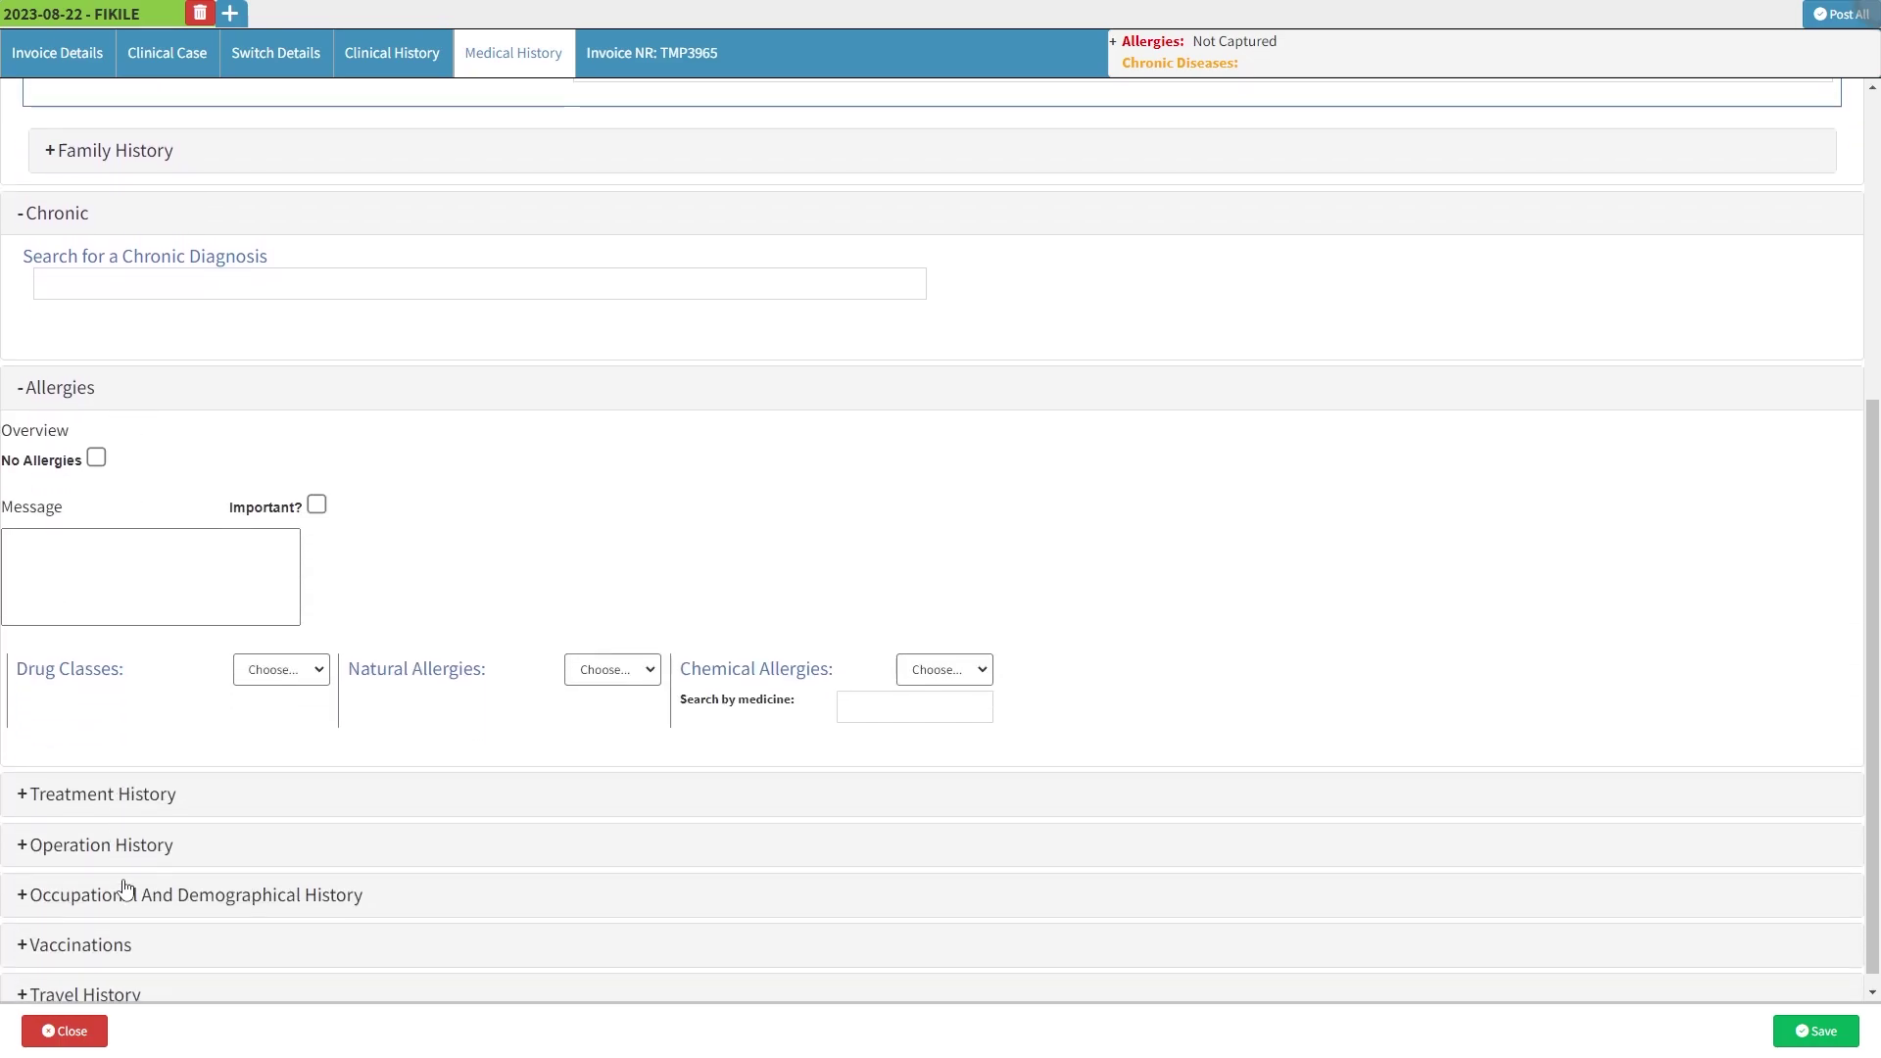
Show the Allergies Drug Classes, Natural and Chemical Allergies options, then expand Treatment History.
click(112, 431)
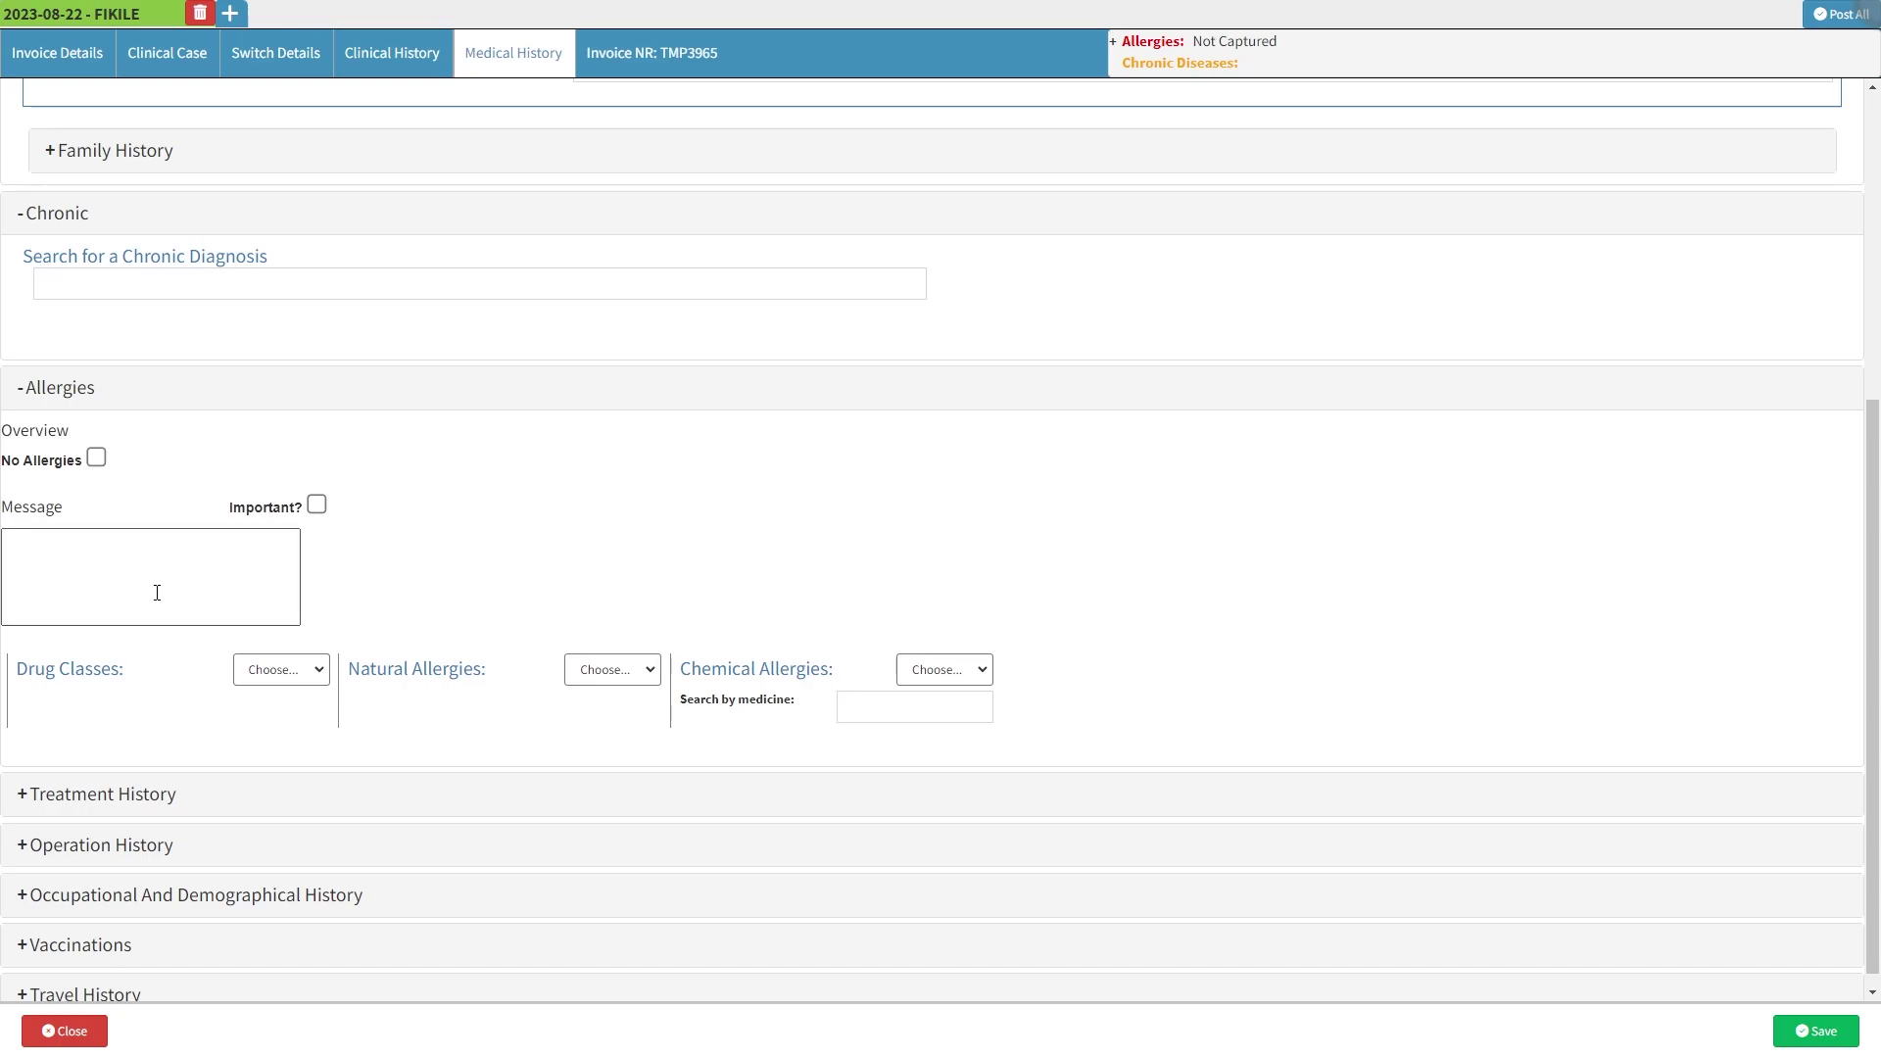
click(189, 800)
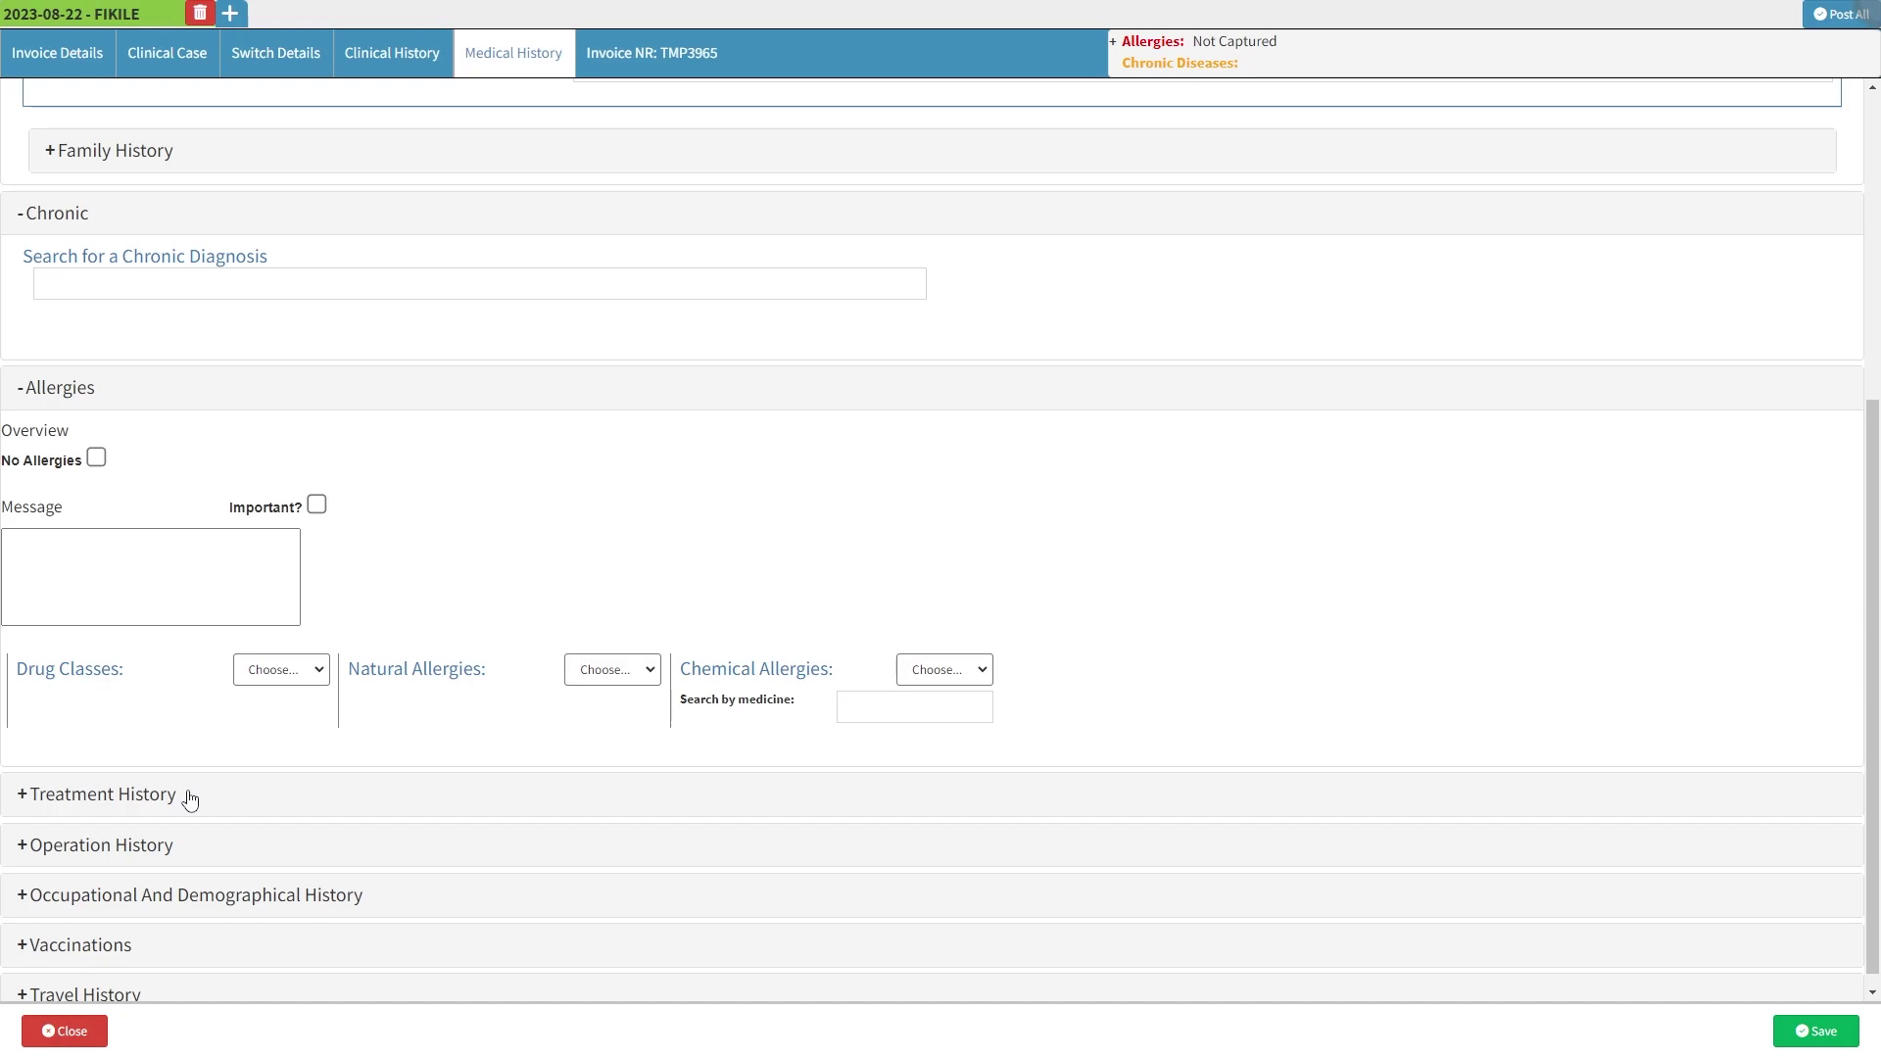
Expand Treatment History to show its description, dates, place and doctor's note table.
click(190, 799)
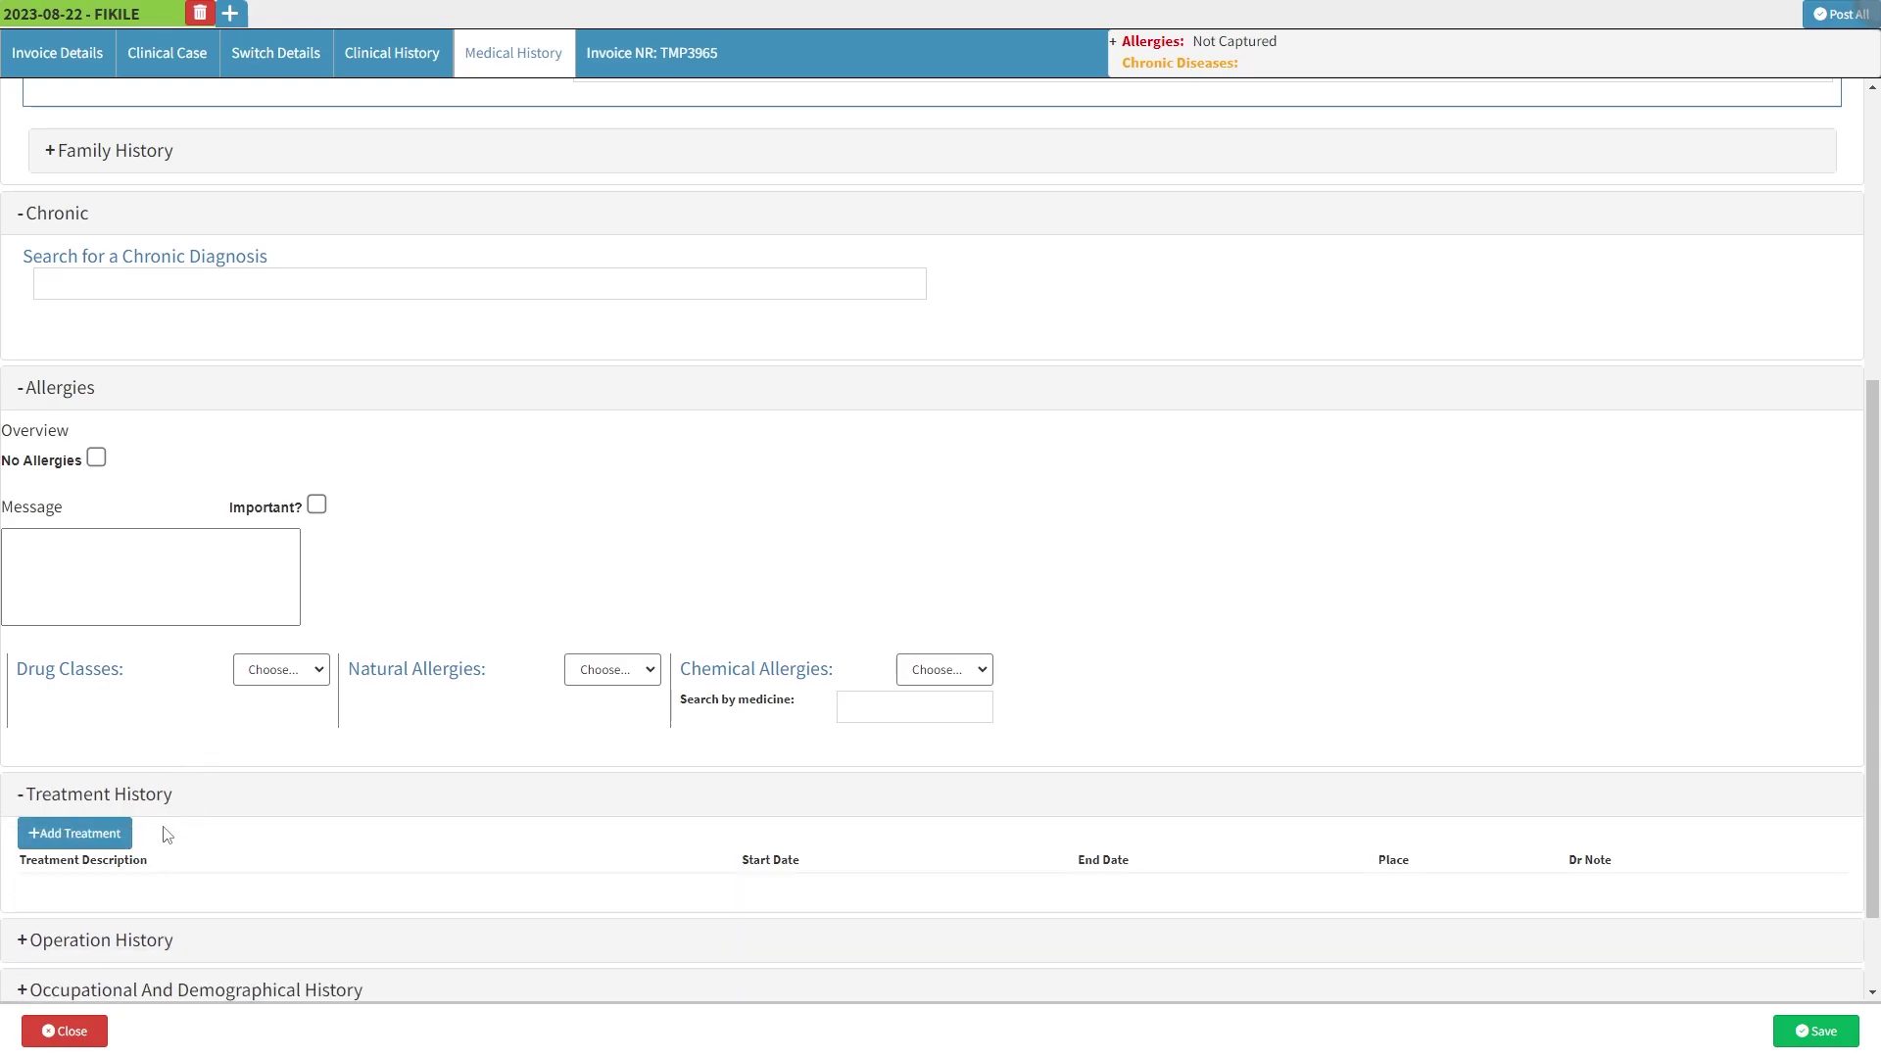
click(155, 832)
scroll(159, 841, down, 1)
click(191, 836)
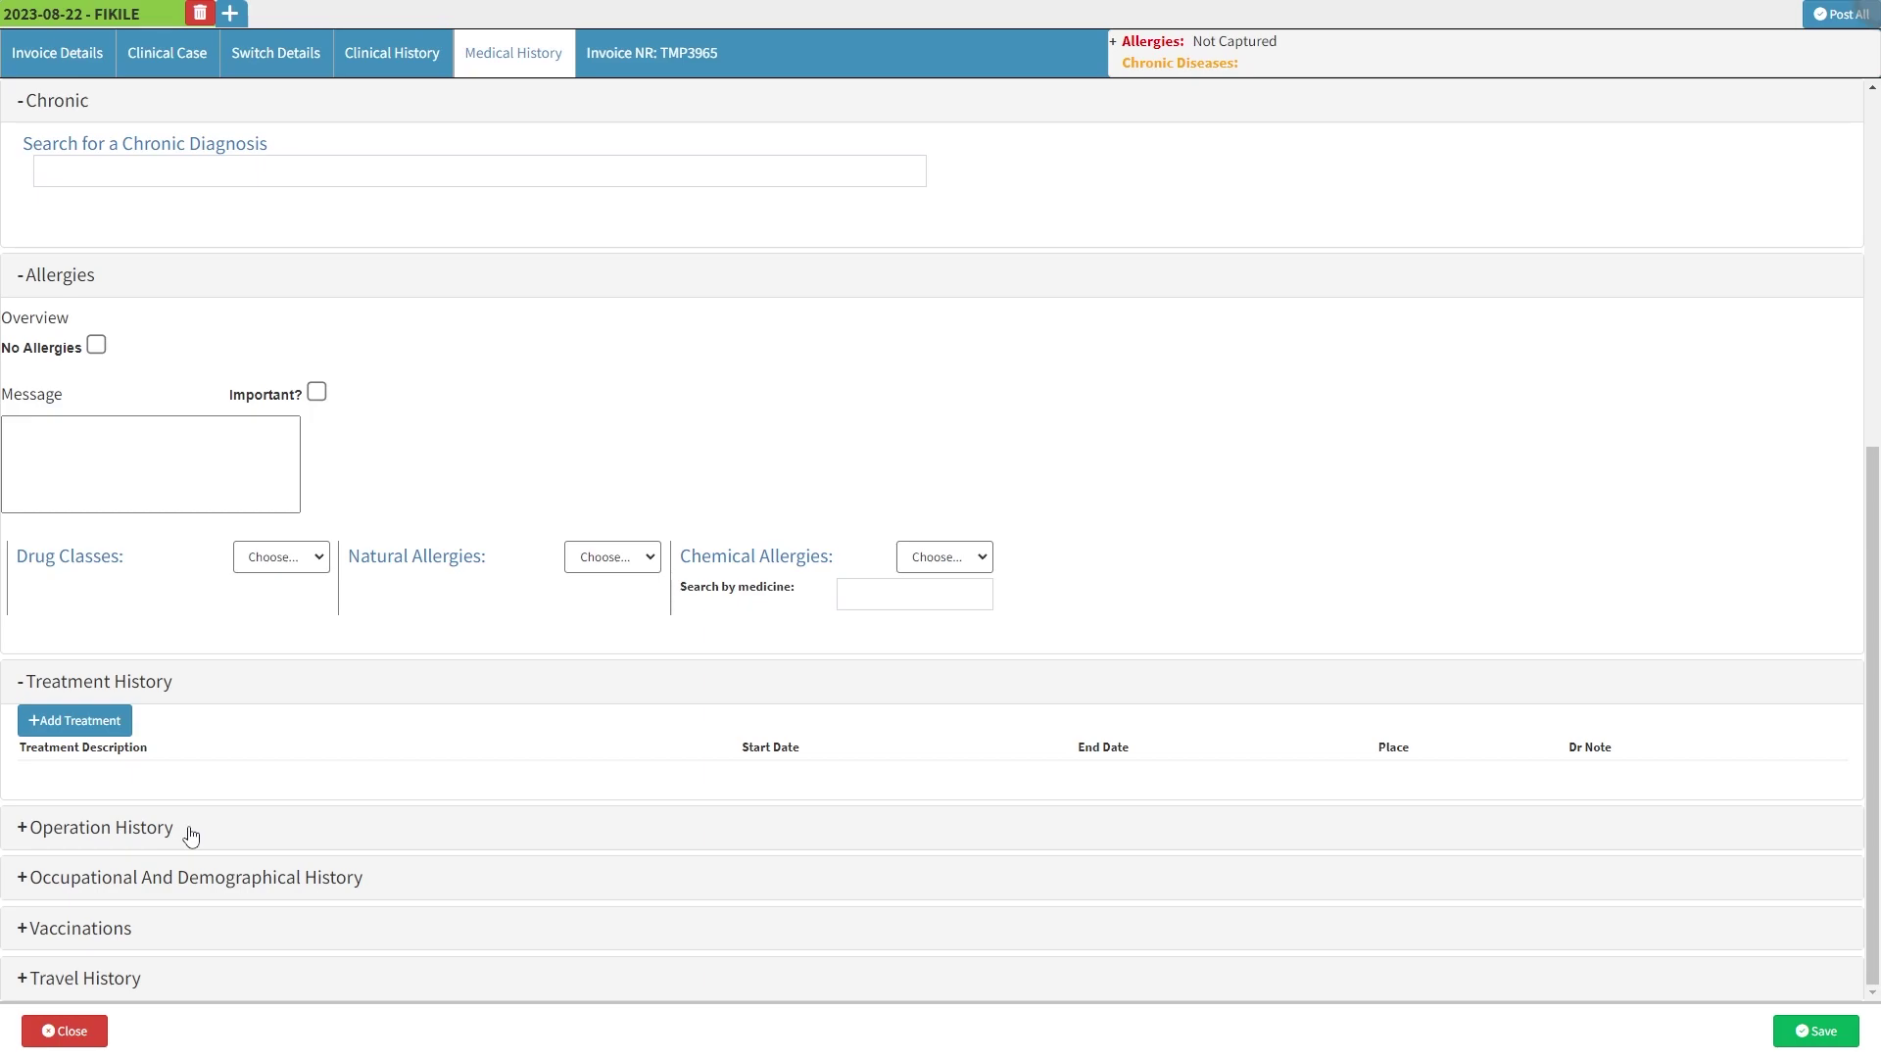
Expand Operation History, showing the empty Operation, Date, Doctor, Hospital and Note table.
click(191, 835)
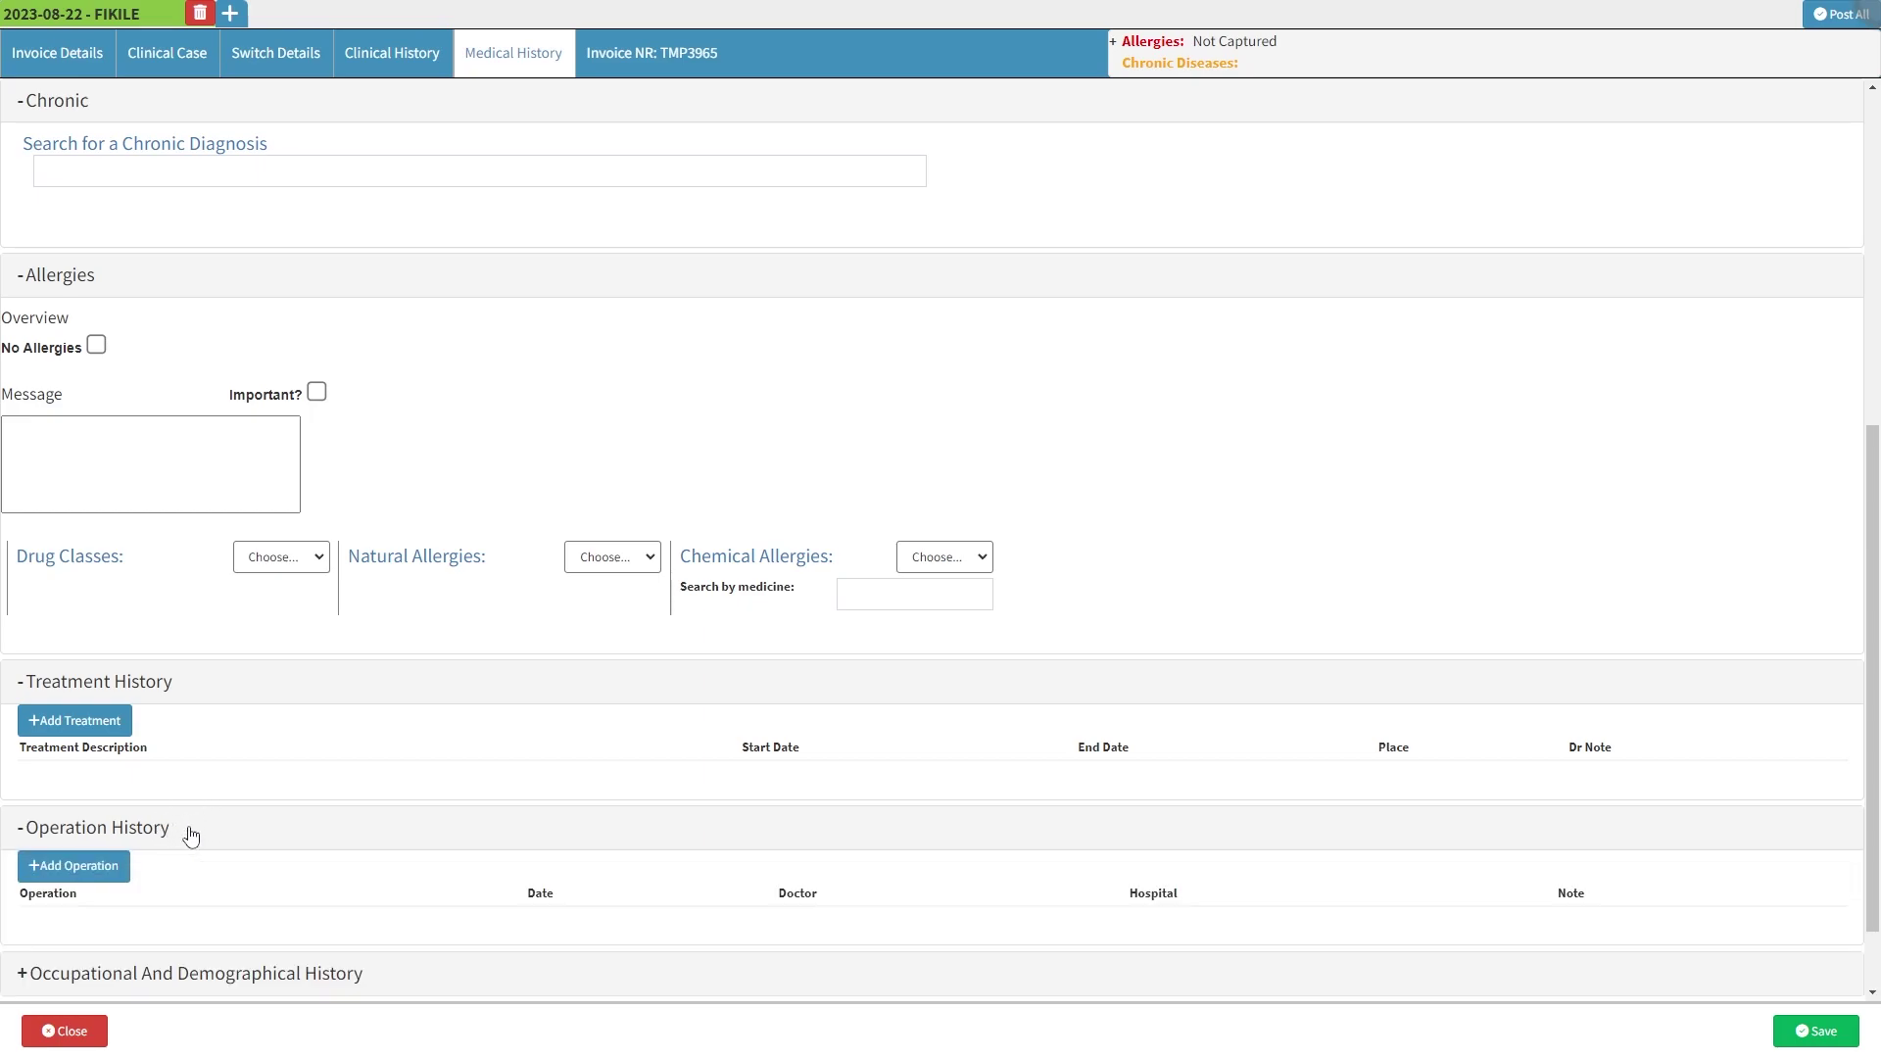
click(154, 869)
scroll(158, 876, down, 1)
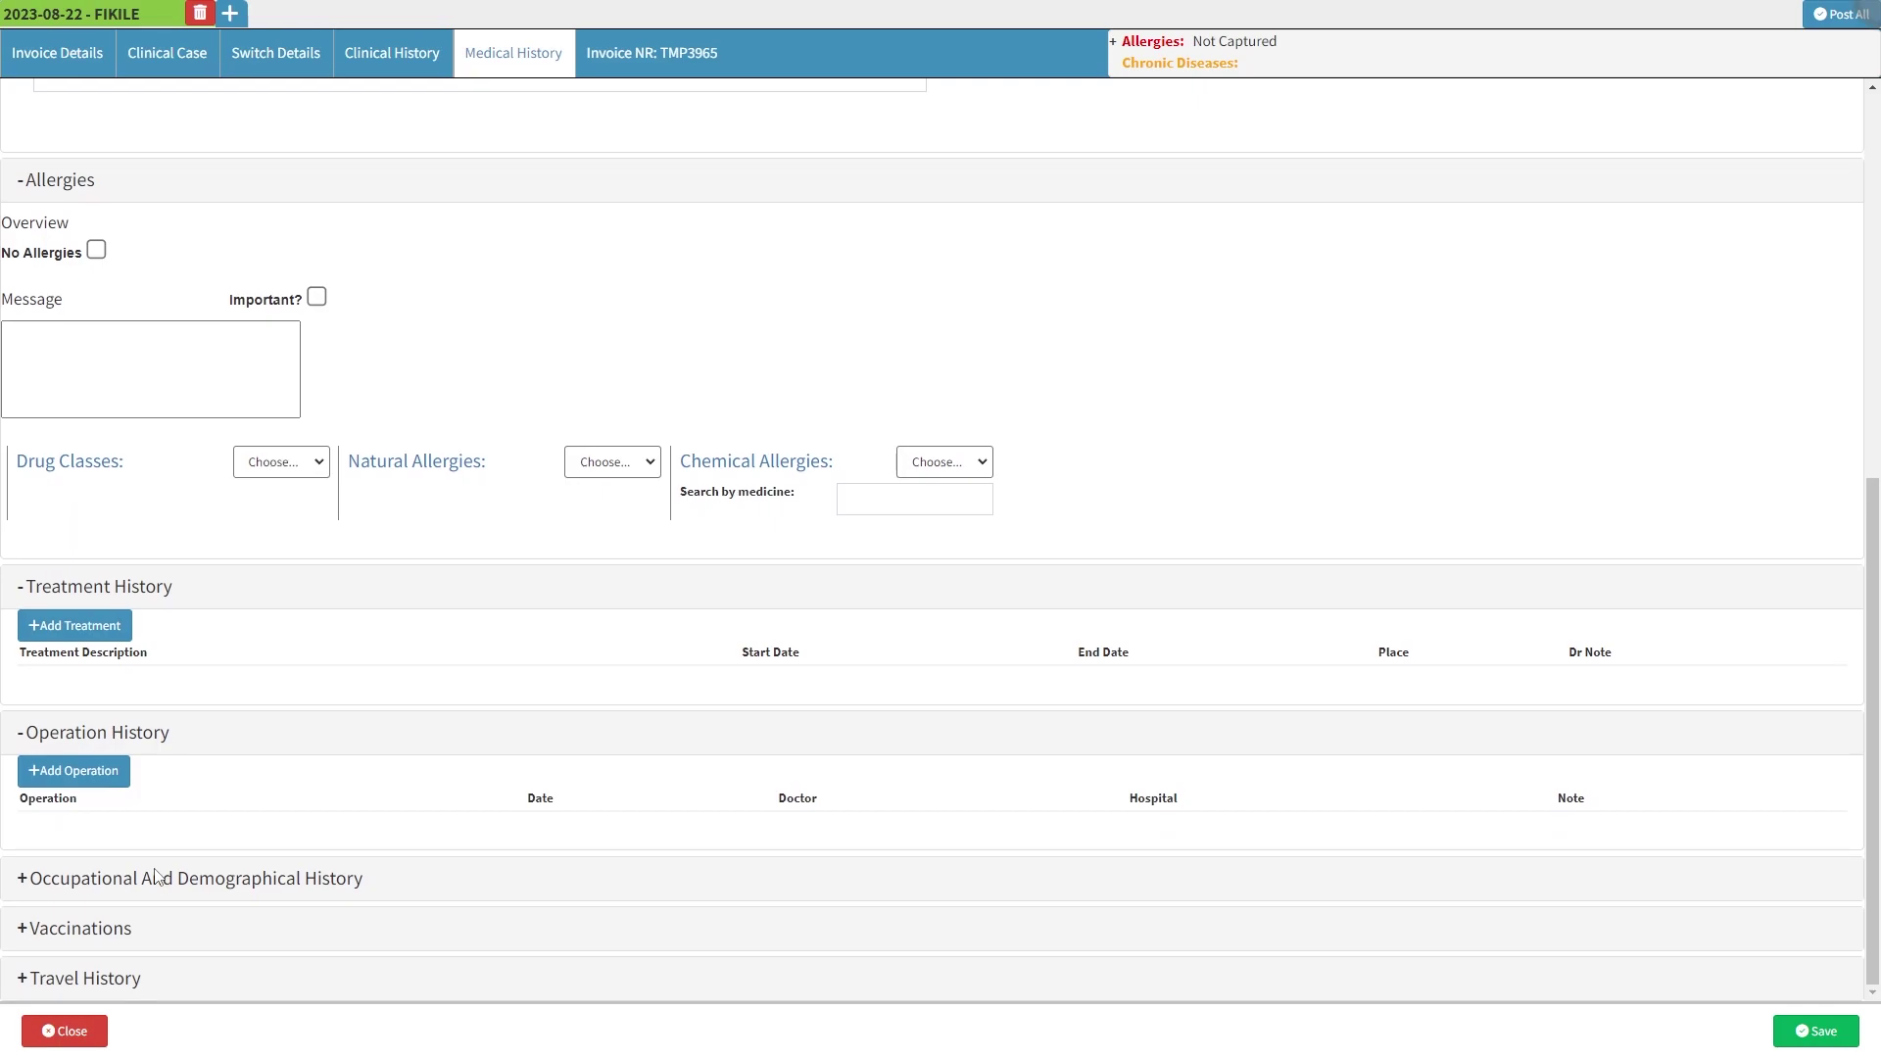
click(376, 879)
Expand Occupational And Demographical History's Occupation and Note fields, then the Vaccinations section.
click(378, 888)
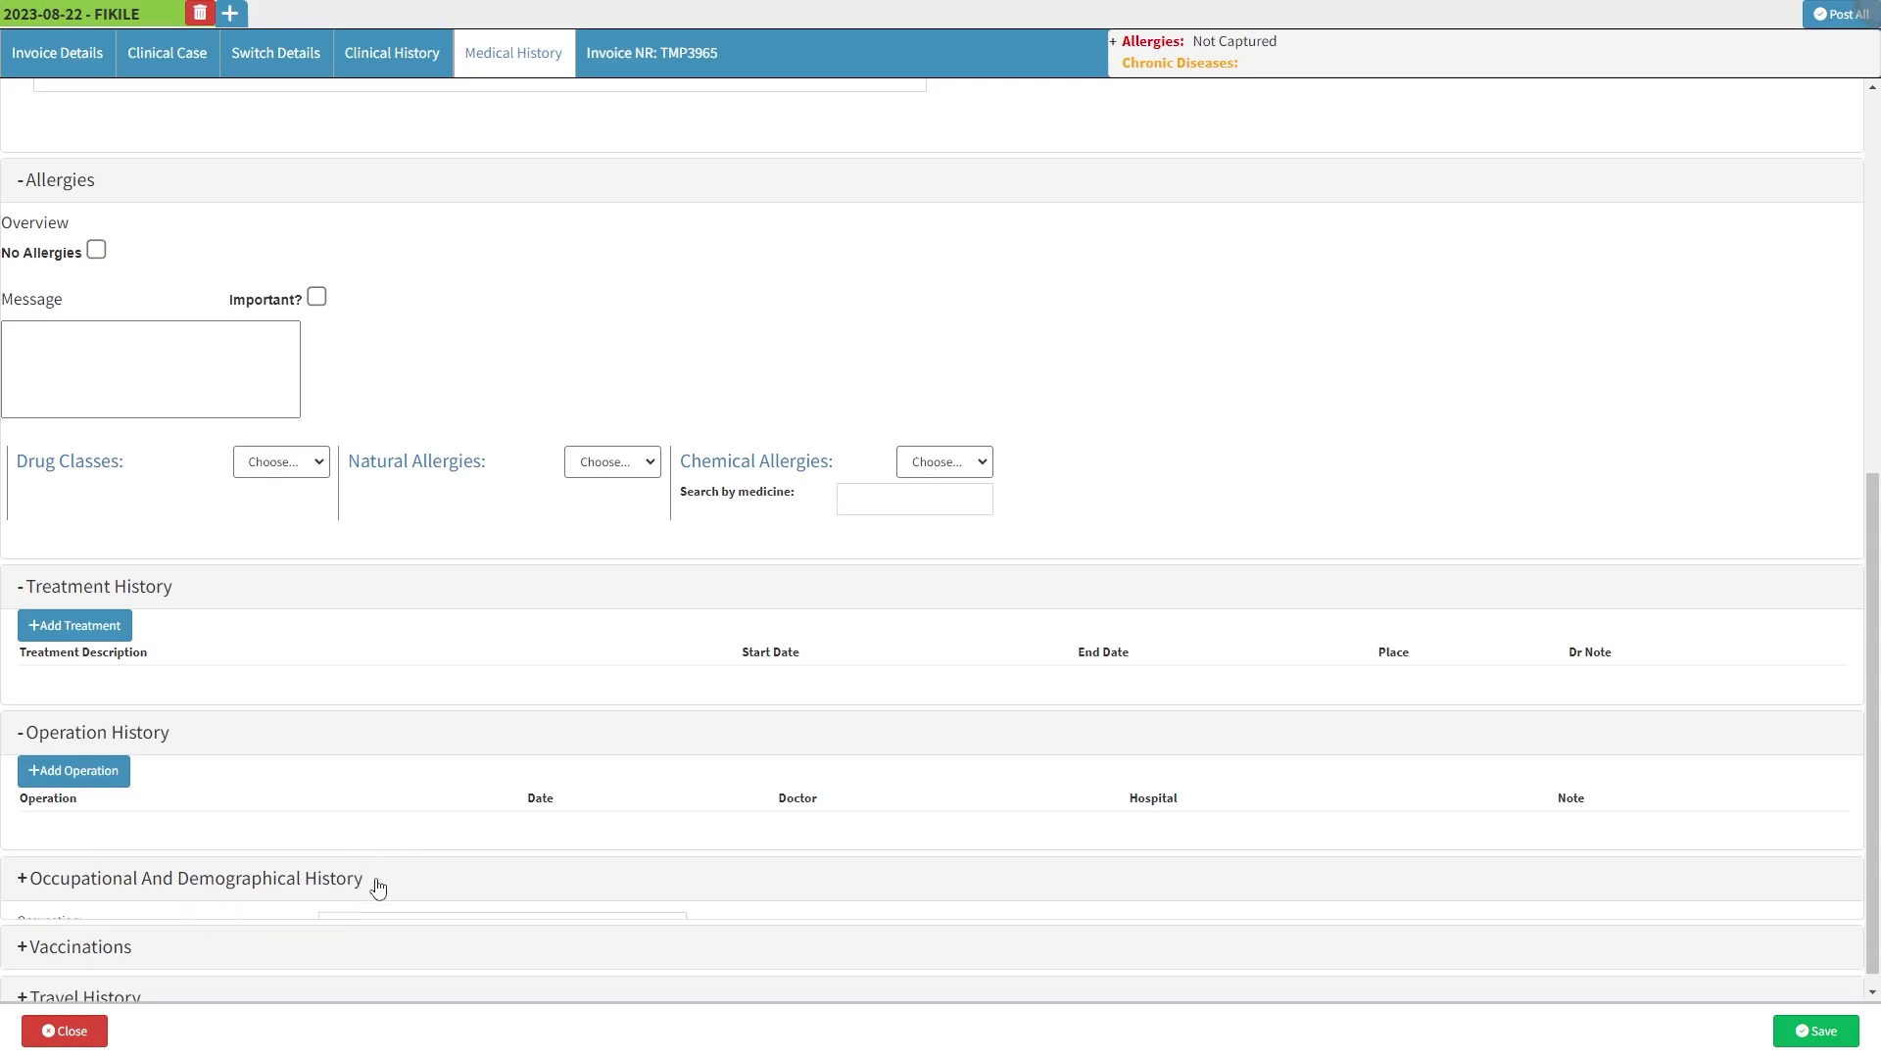
scroll(378, 888, down, 2)
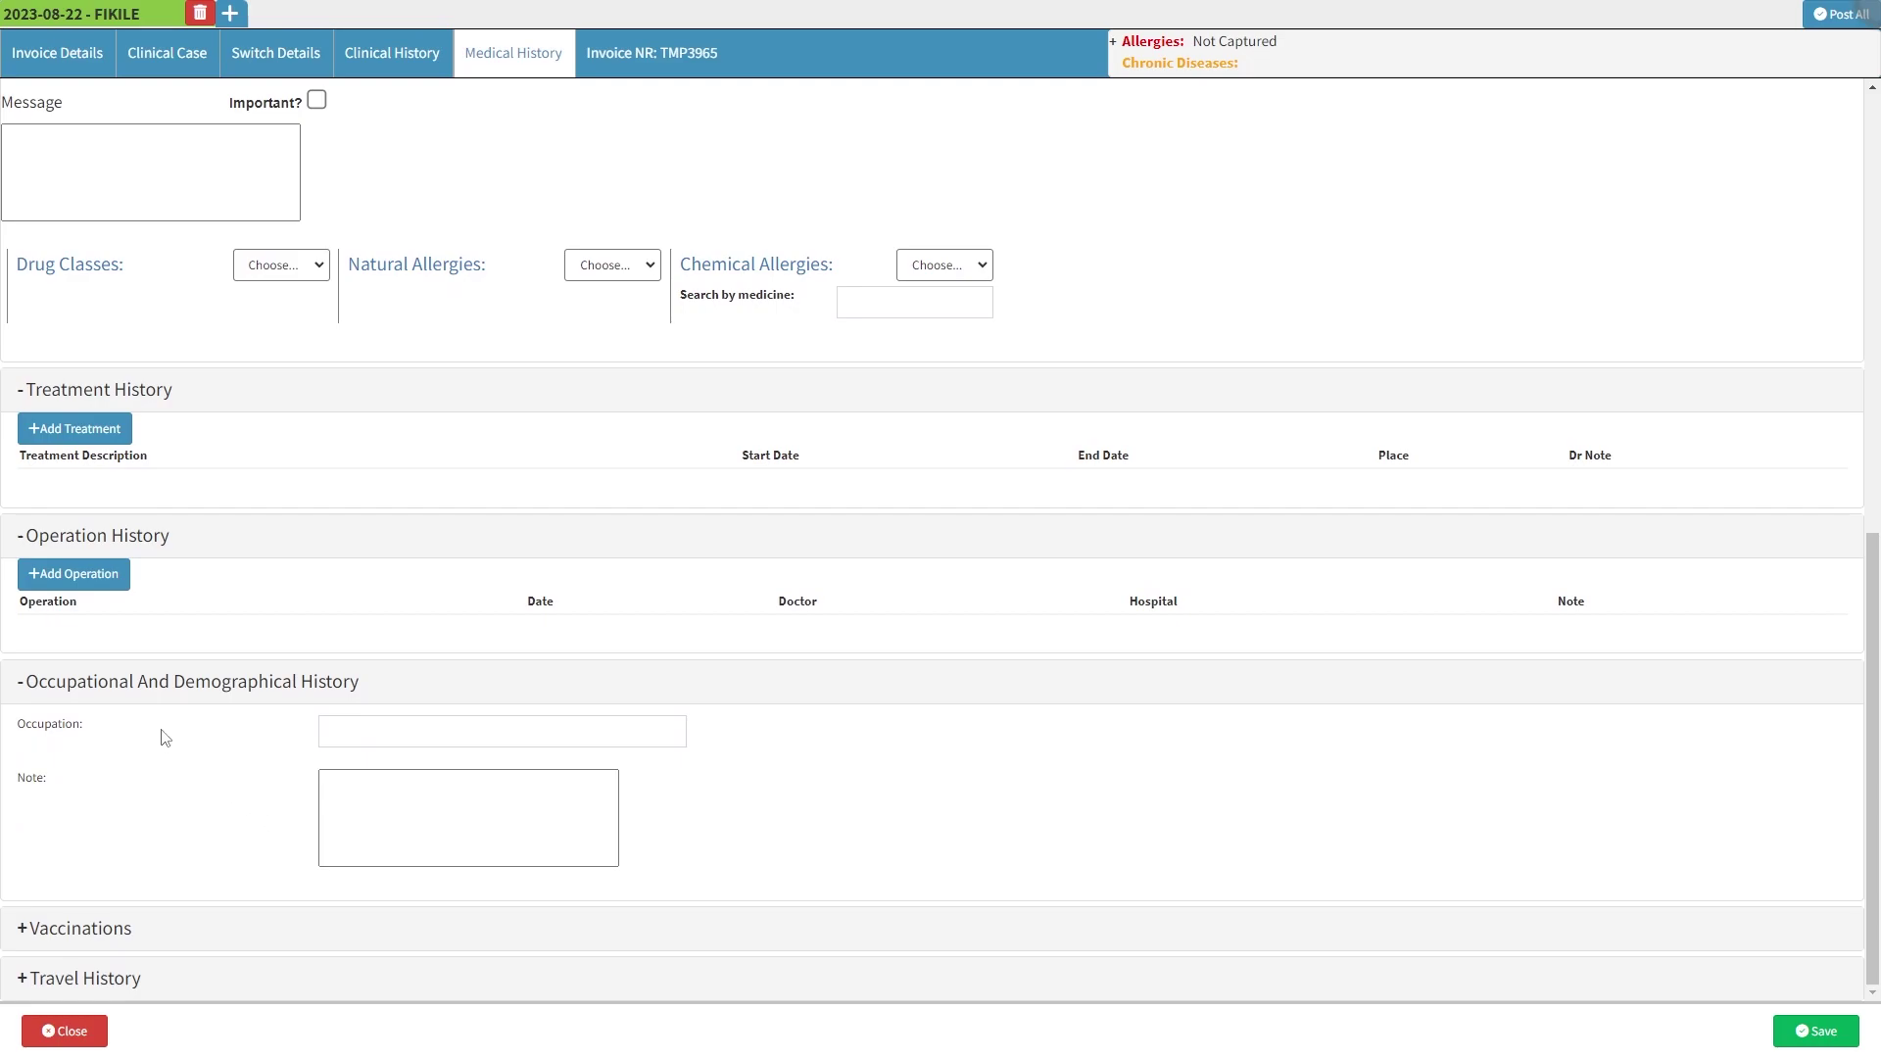
click(152, 723)
click(152, 929)
Expand Vaccinations and Travel History, showing their empty Date/Vaccination and From/To/Location tables.
click(154, 936)
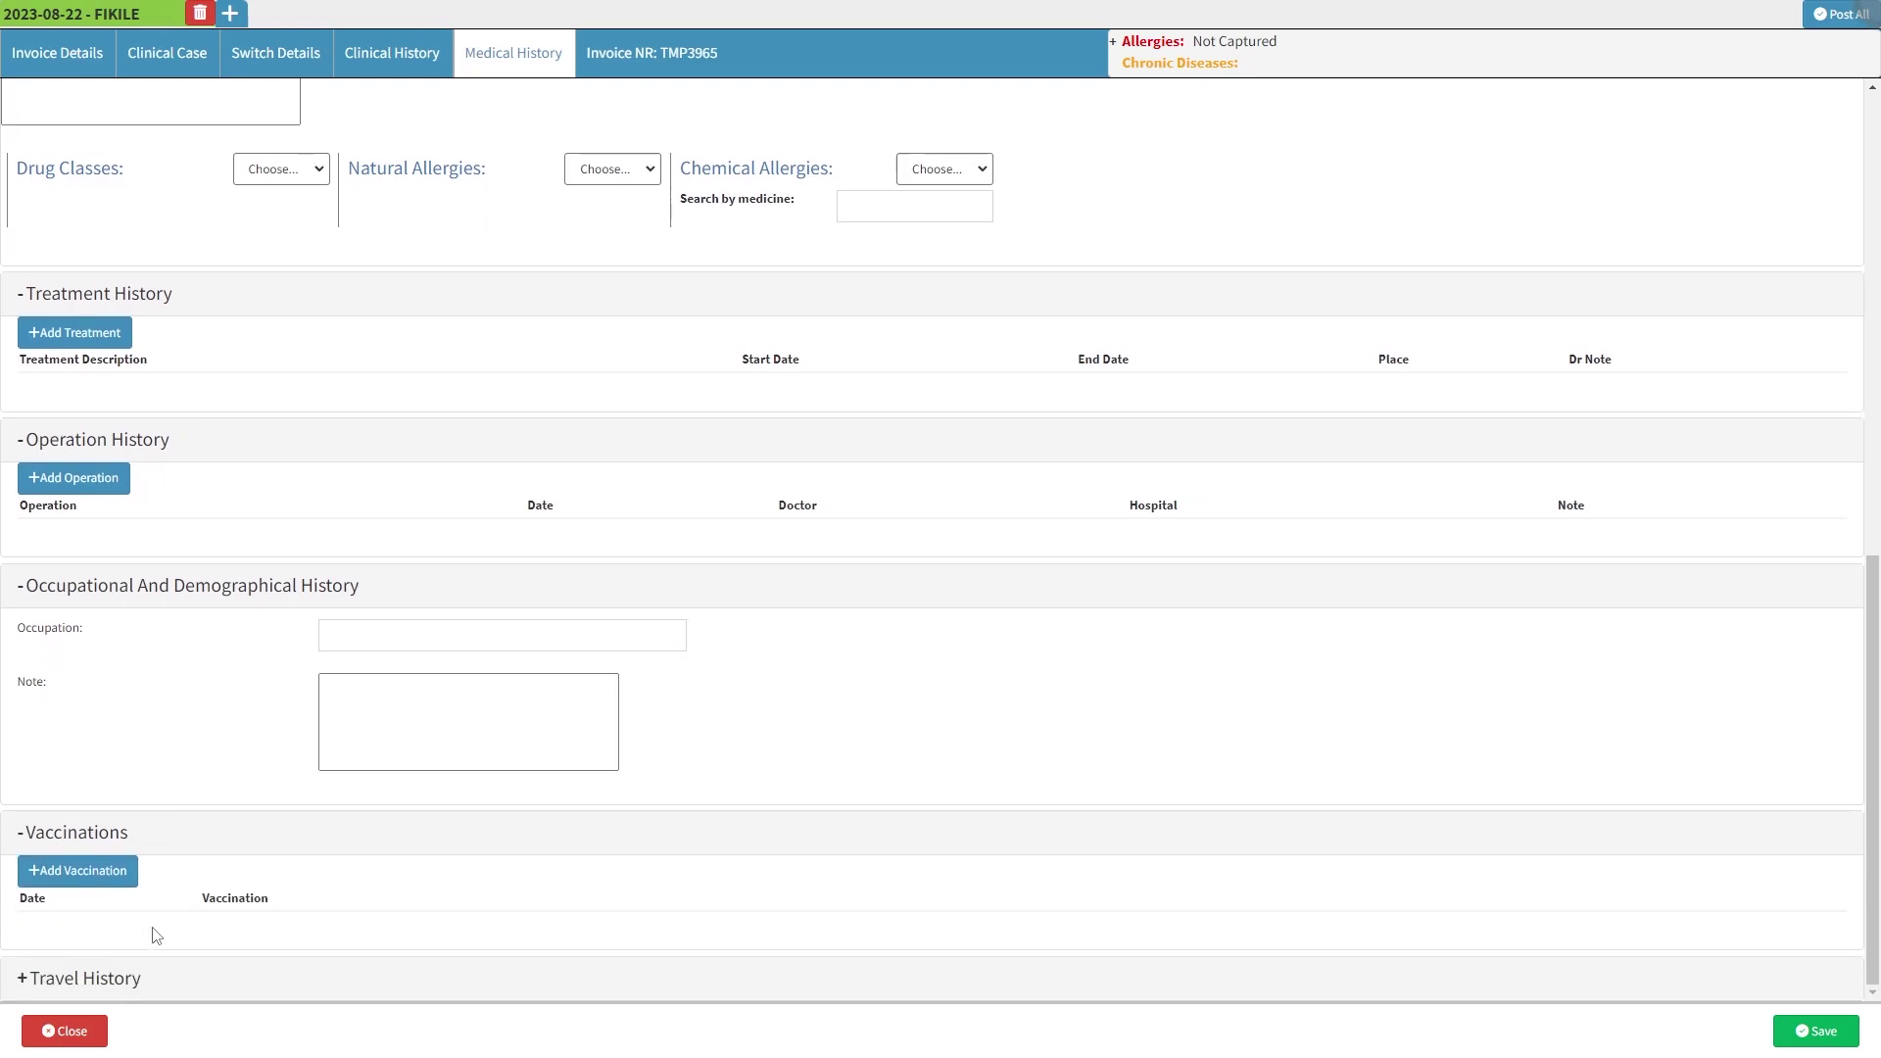
click(154, 871)
click(159, 979)
Expand Travel History with its empty table and save the patient's medical history.
click(159, 979)
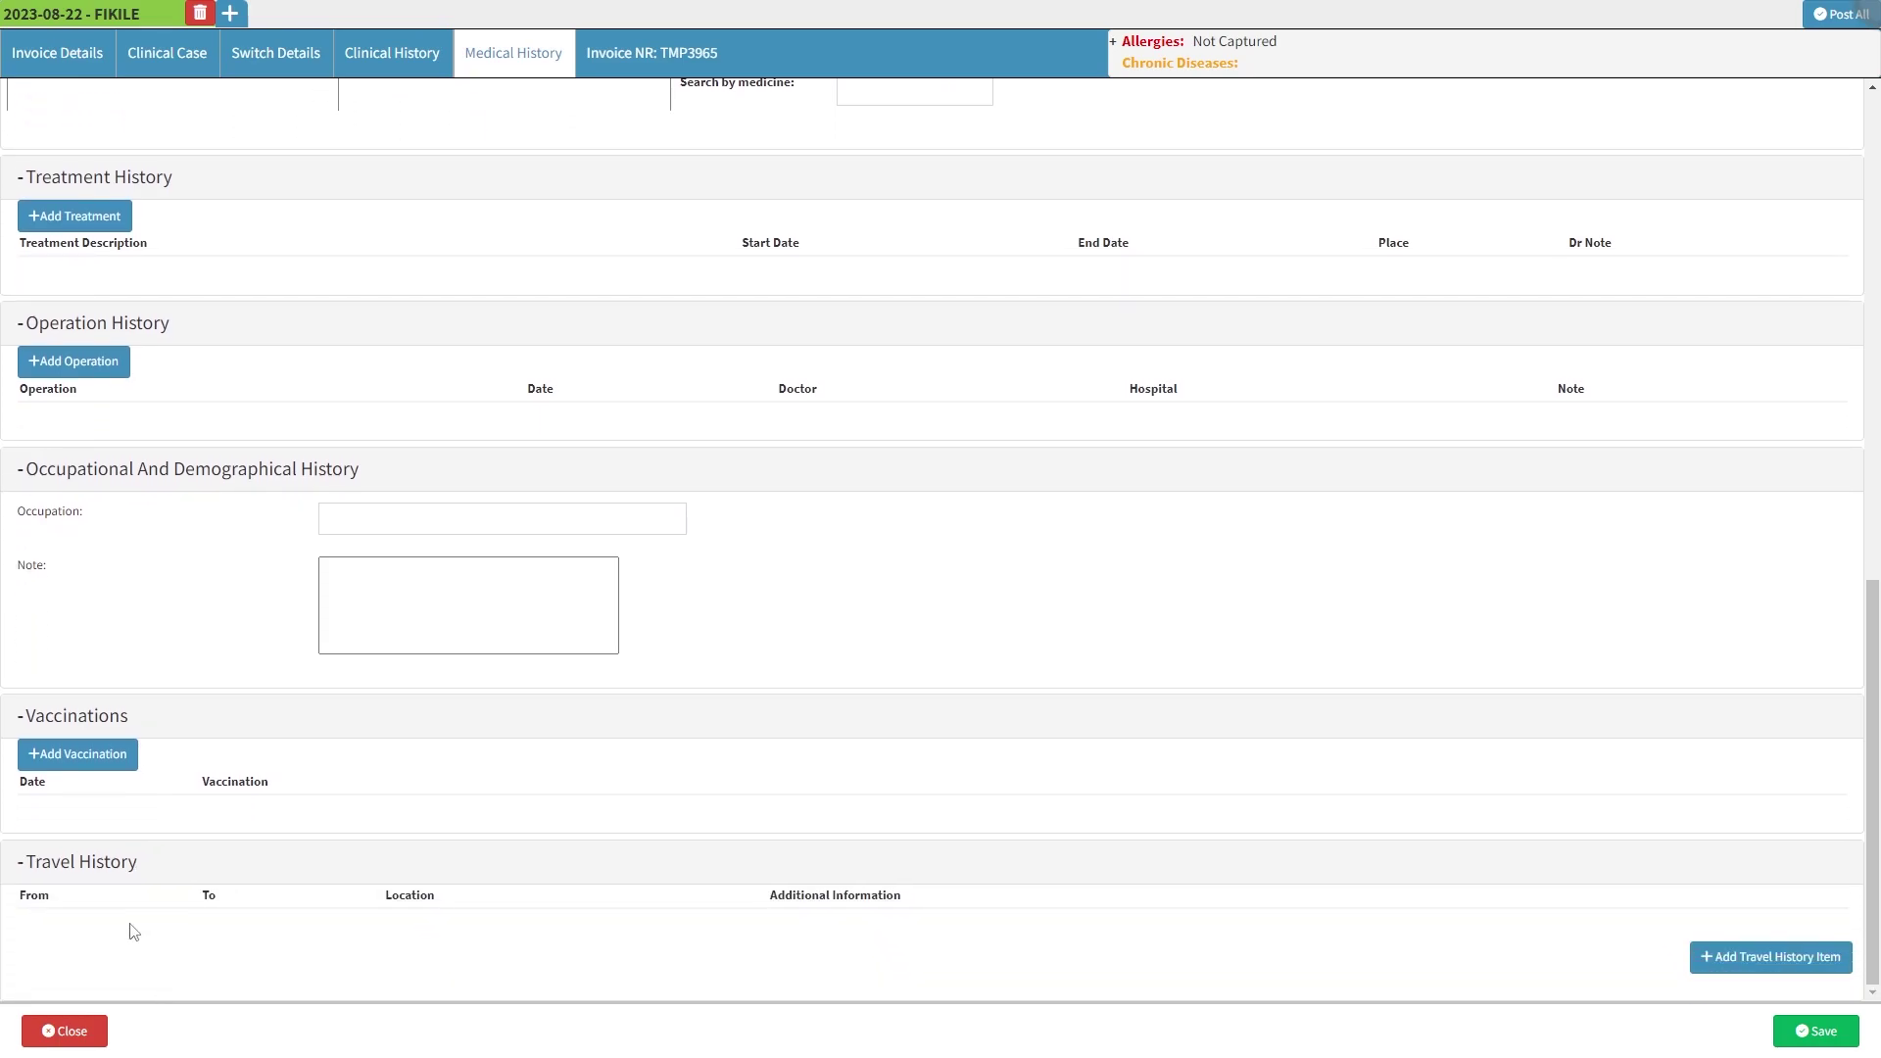
click(79, 894)
click(94, 1026)
click(1846, 1041)
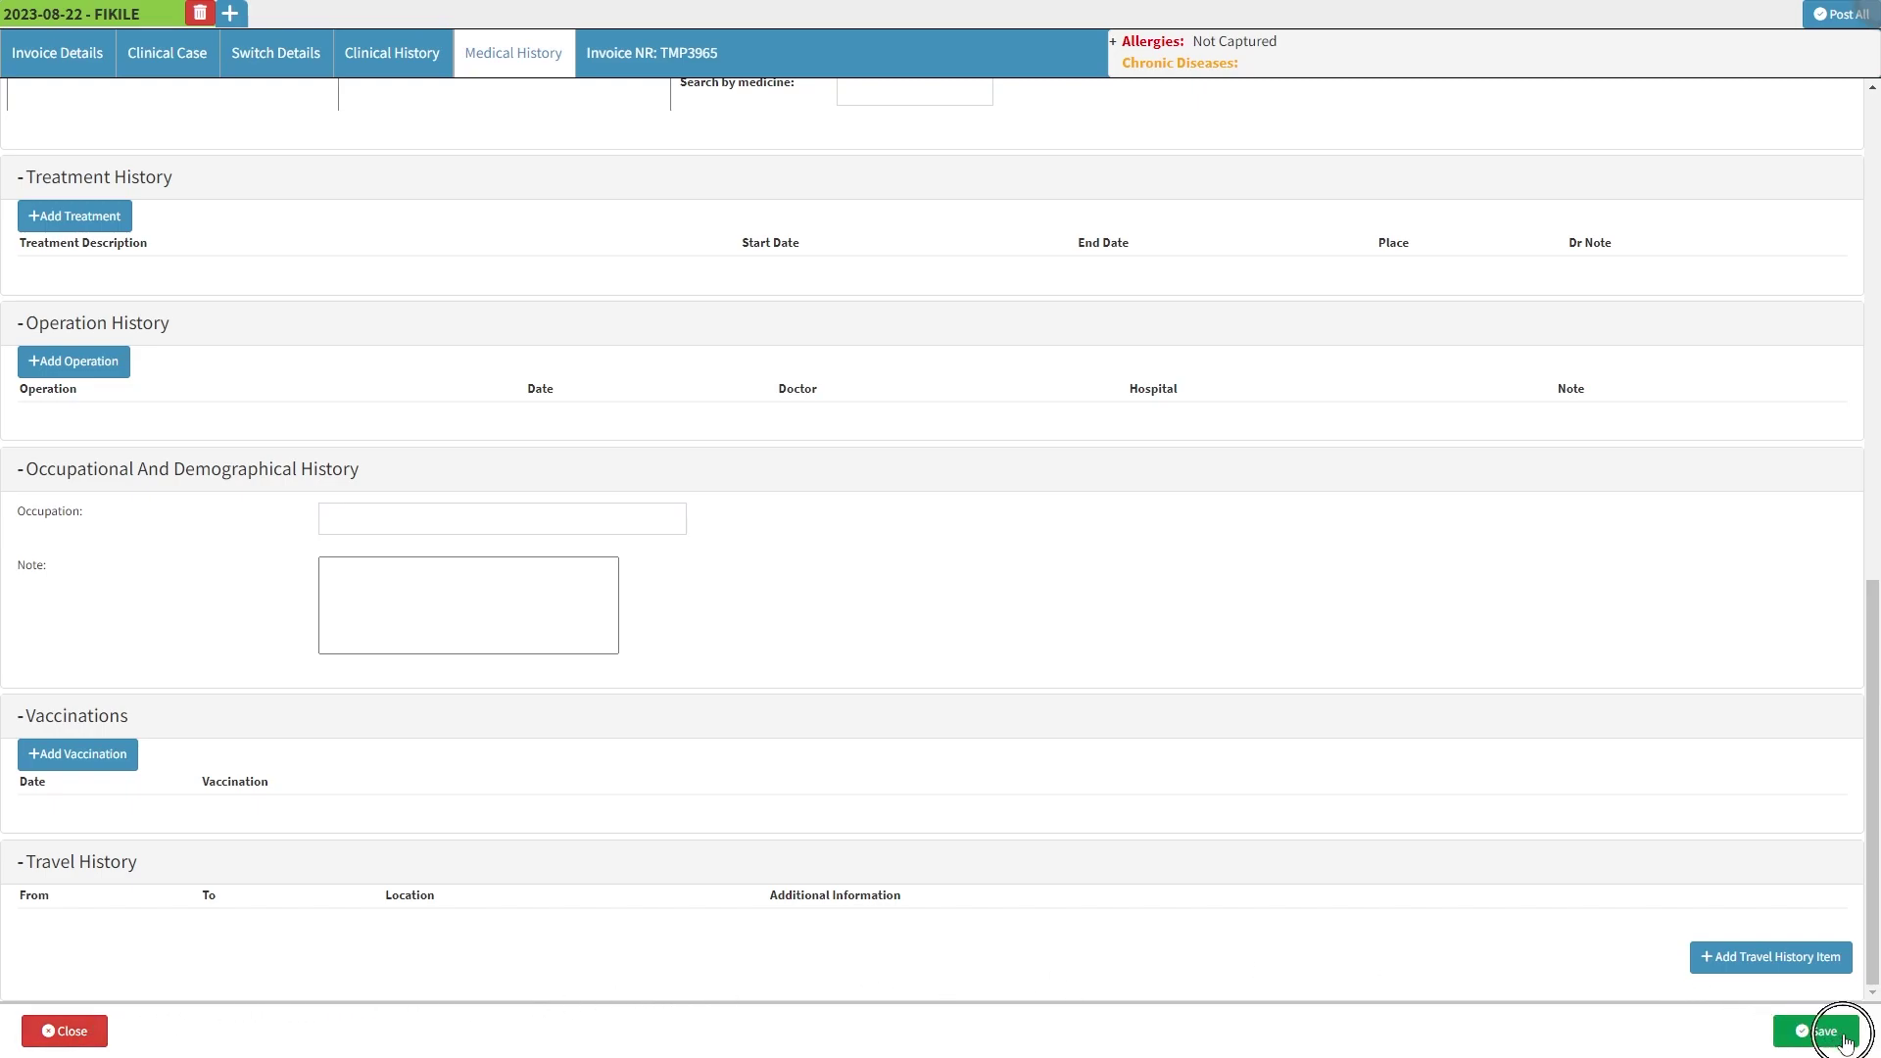